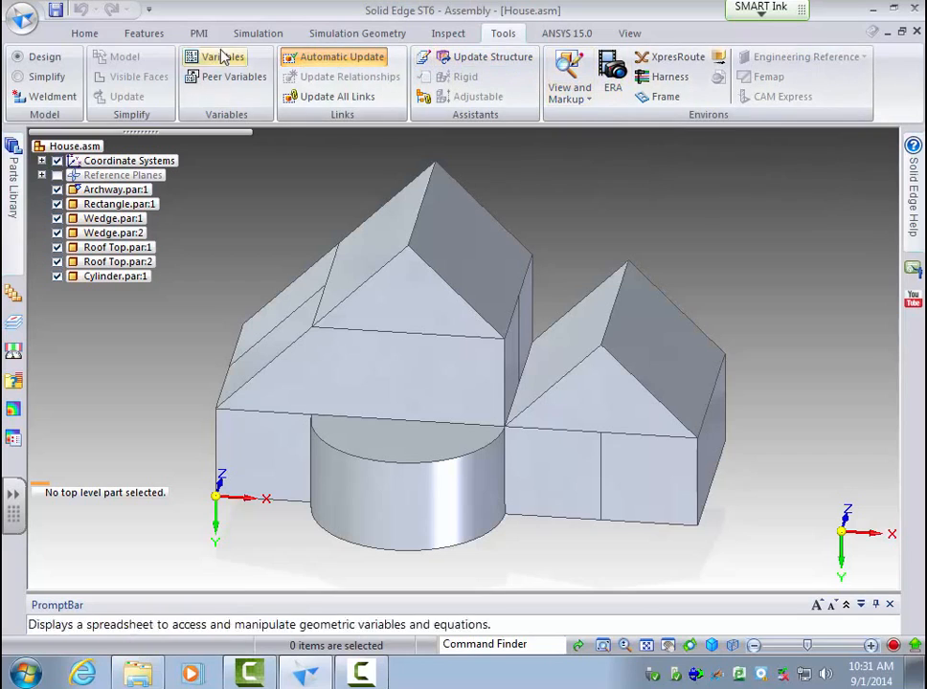
# Open the Explode-Render-Animate environment for the house assembly
pyautogui.click(84, 33)
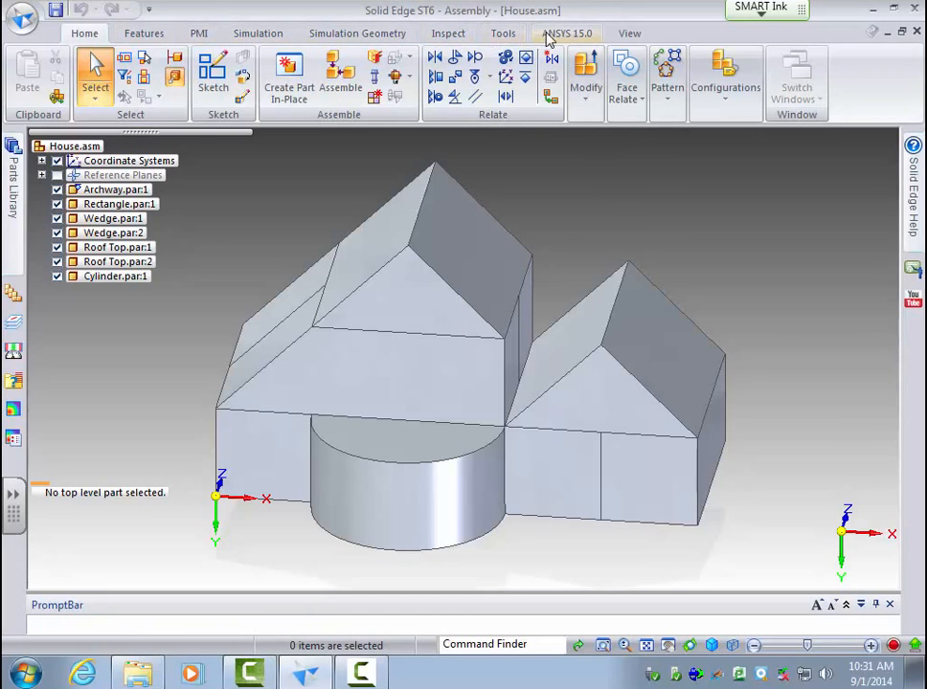
pyautogui.click(502, 34)
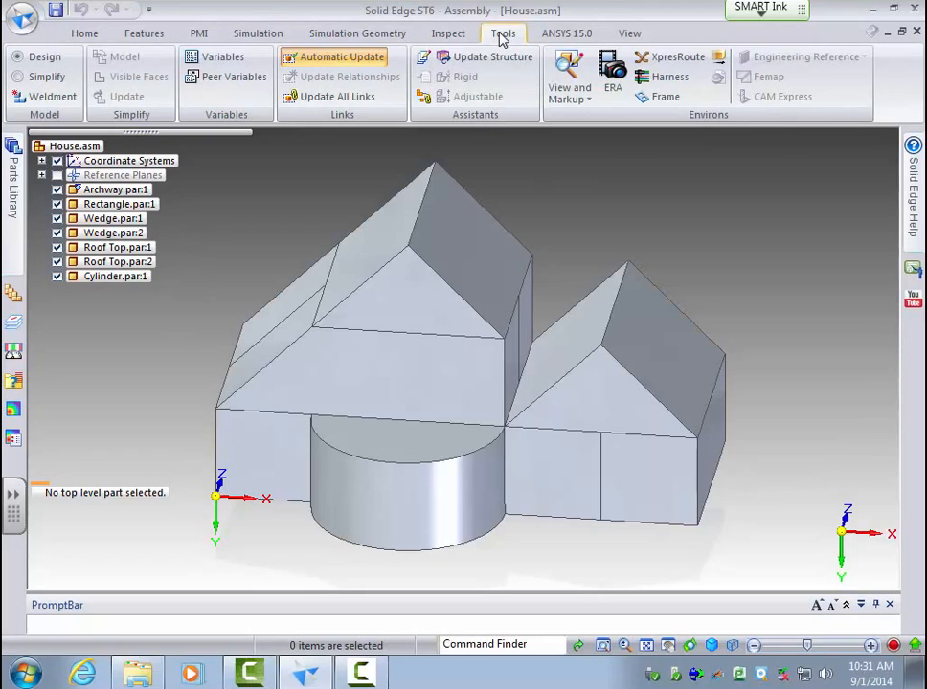
pyautogui.click(618, 82)
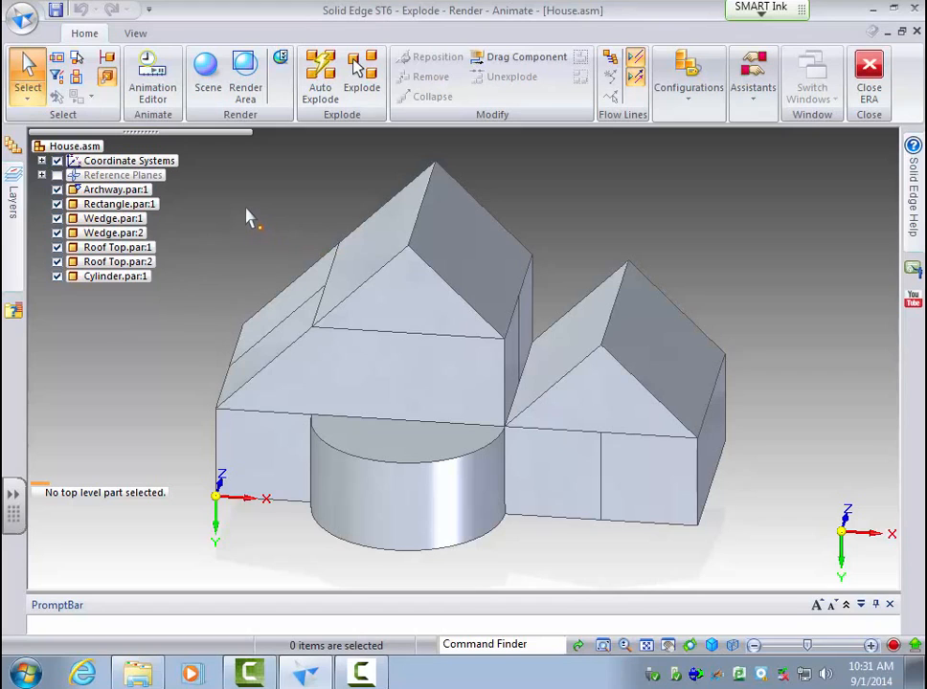
pyautogui.click(153, 86)
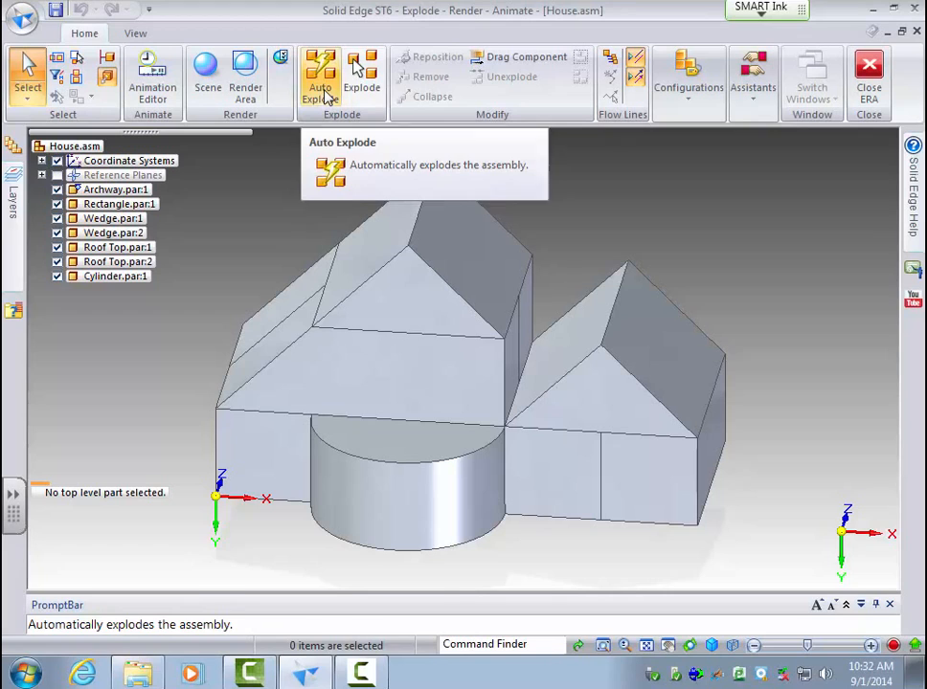
# Auto-explode the top-level assembly with the automatic spread distance and finish the explosion
pyautogui.click(324, 96)
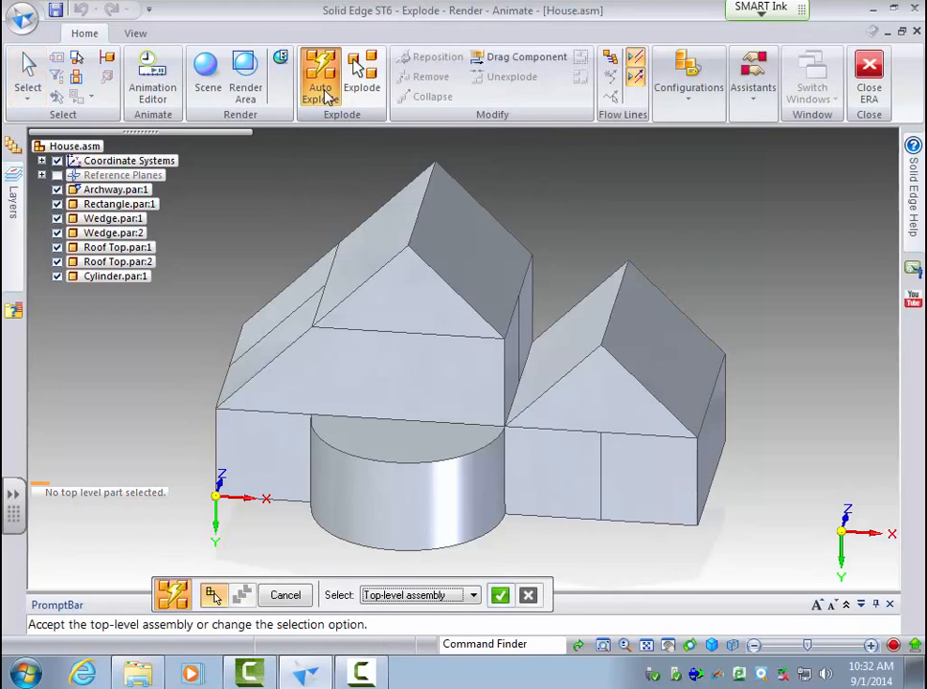
pyautogui.click(433, 597)
pyautogui.click(451, 601)
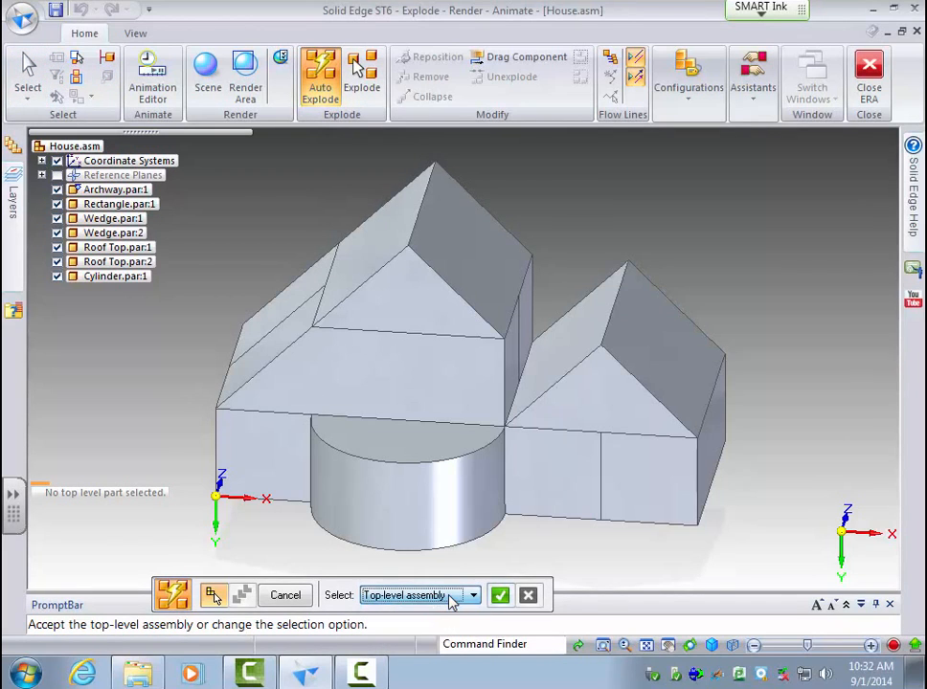
pyautogui.click(499, 598)
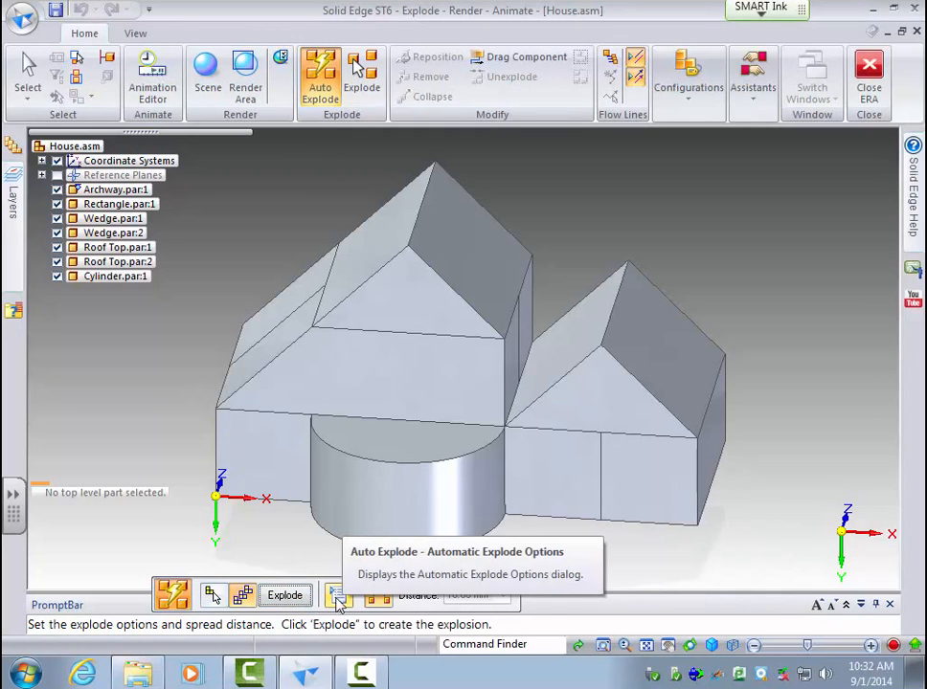
pyautogui.click(278, 596)
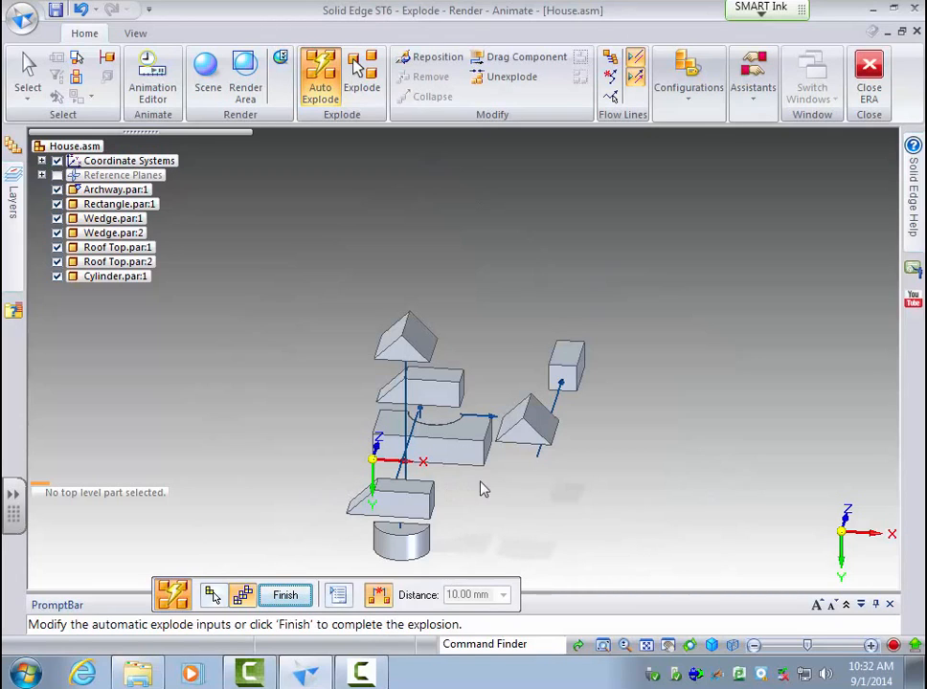
pyautogui.click(646, 648)
pyautogui.click(689, 649)
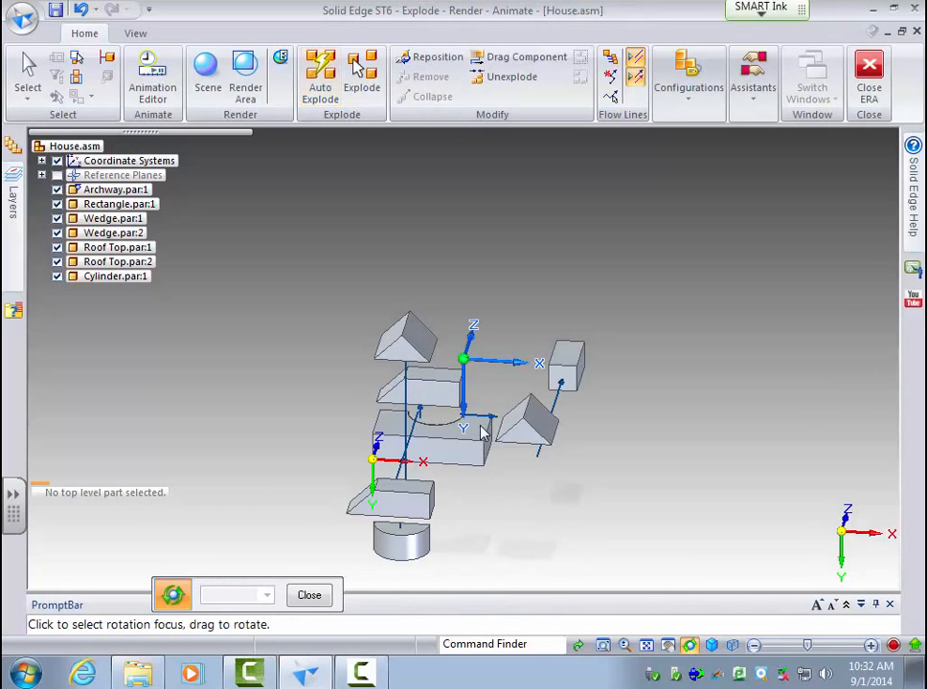
pyautogui.moveTo(463, 416); pyautogui.dragTo(480, 482)
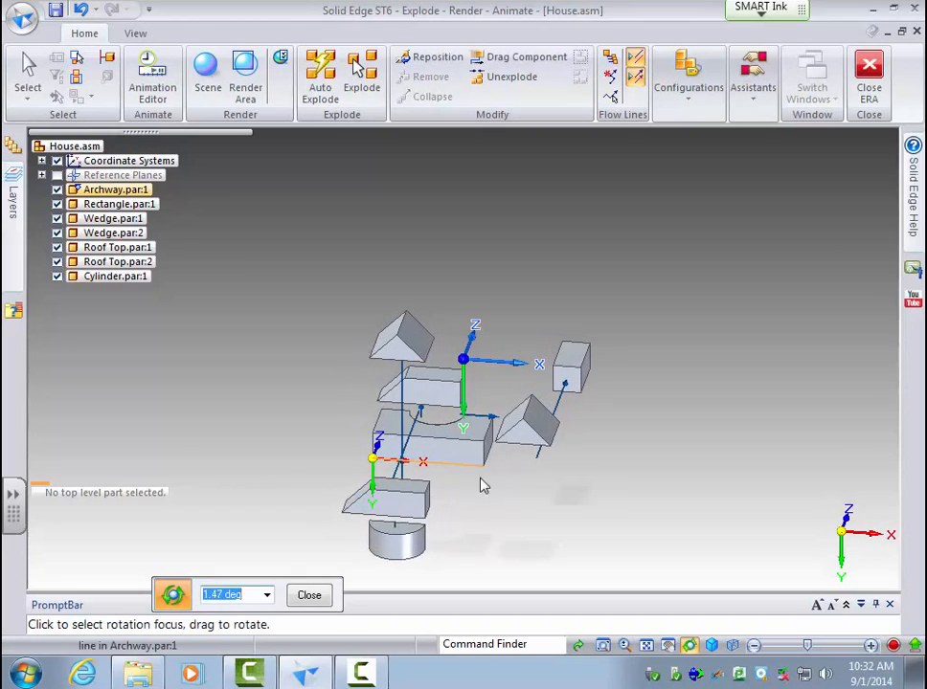
pyautogui.click(649, 651)
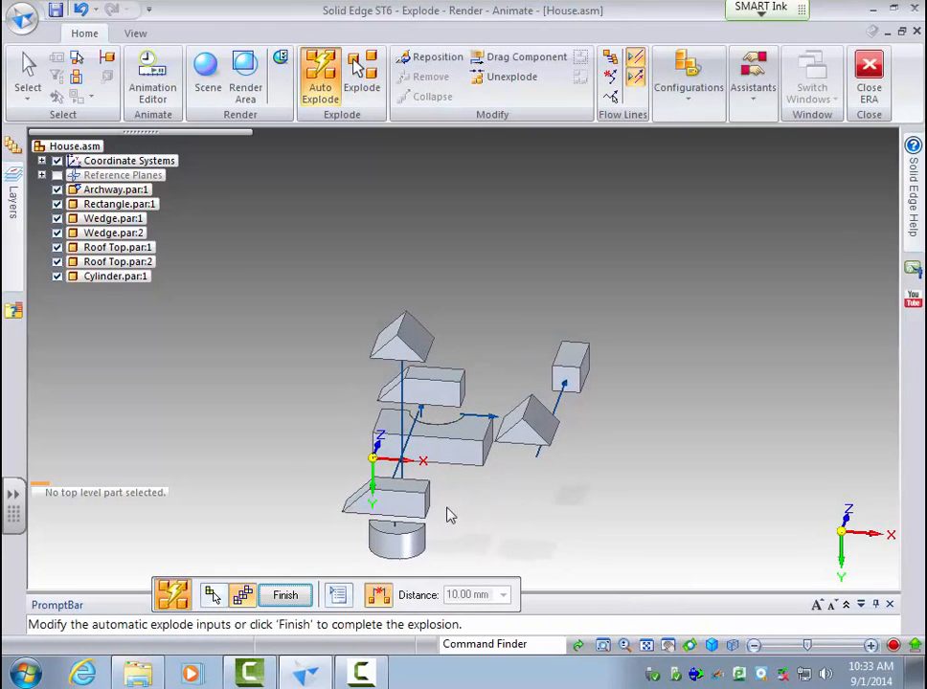
pyautogui.click(285, 595)
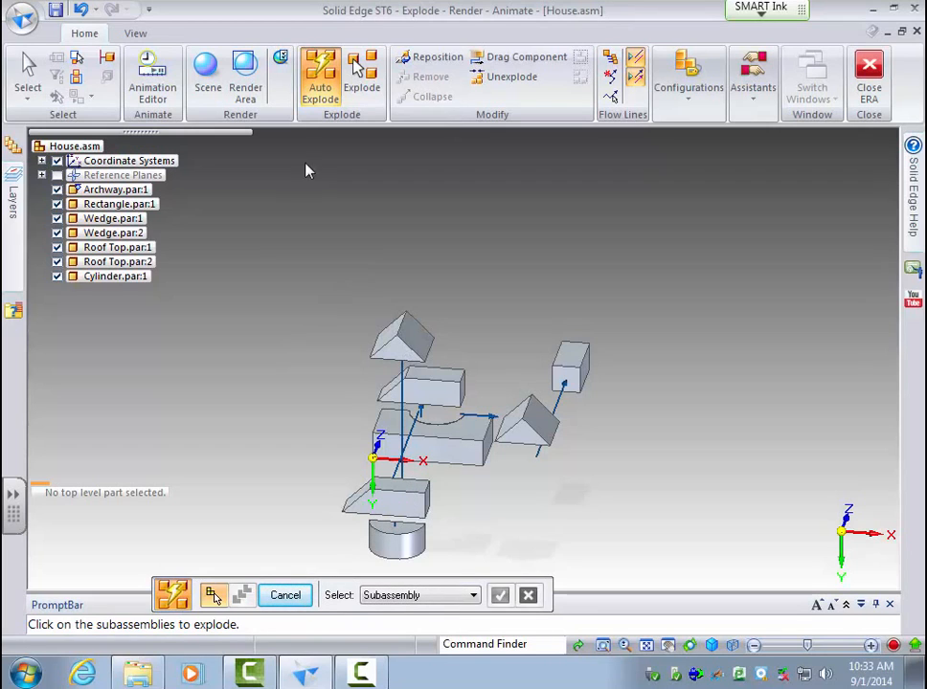
# Close the Explode-Render-Animate environment and reopen it to discard the automatic explosion
pyautogui.click(28, 75)
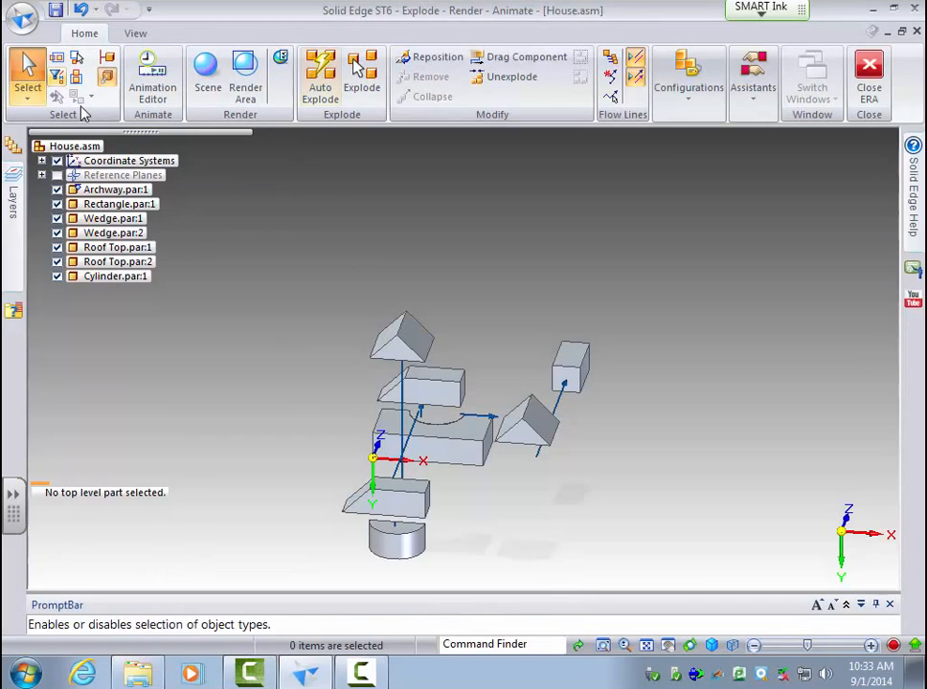
pyautogui.click(431, 458)
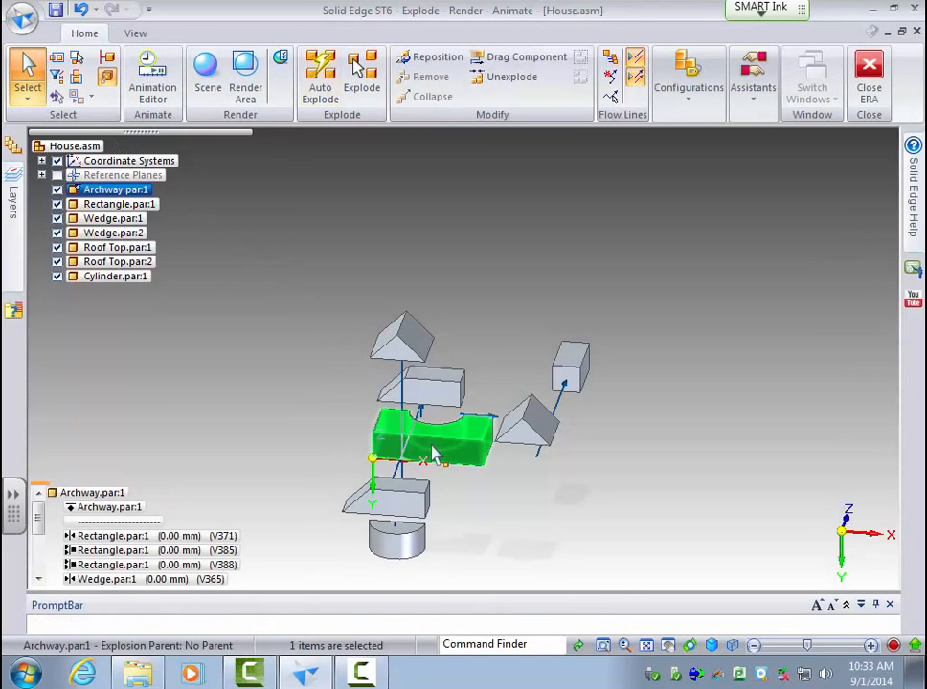
pyautogui.click(330, 198)
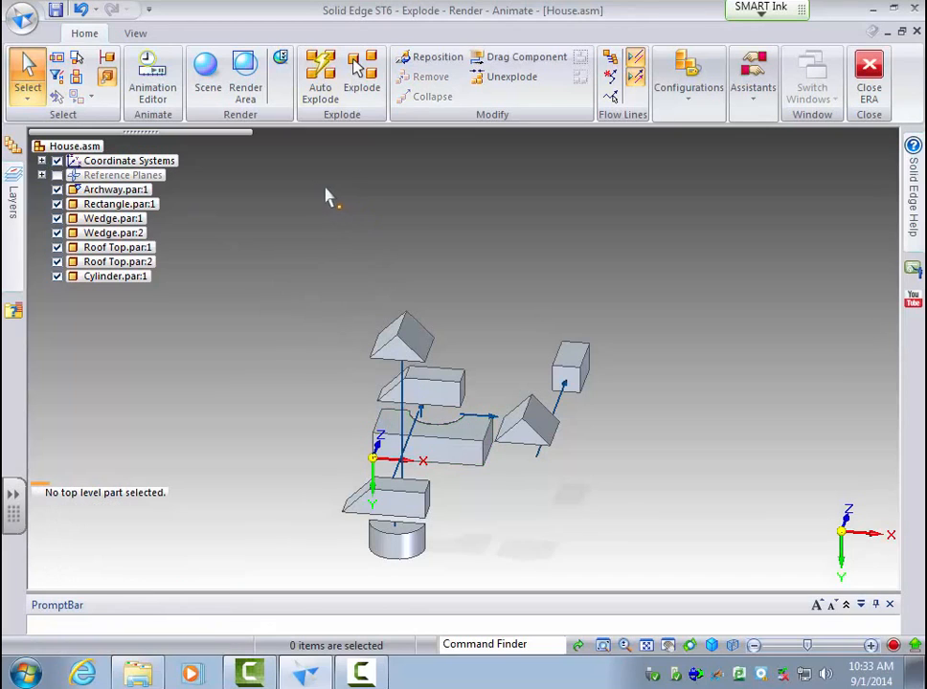
pyautogui.click(870, 79)
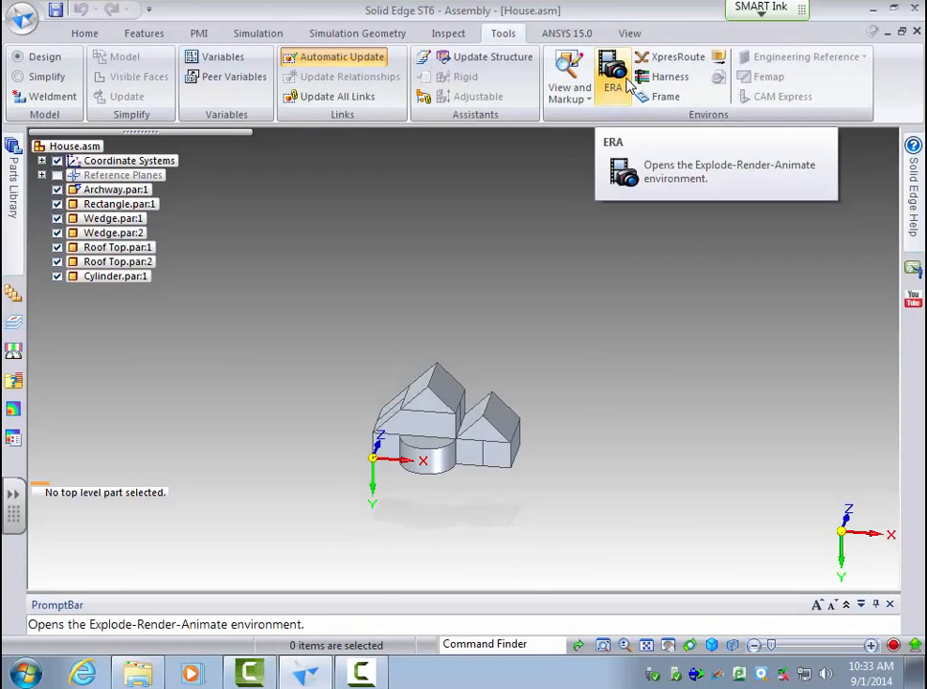
pyautogui.click(617, 82)
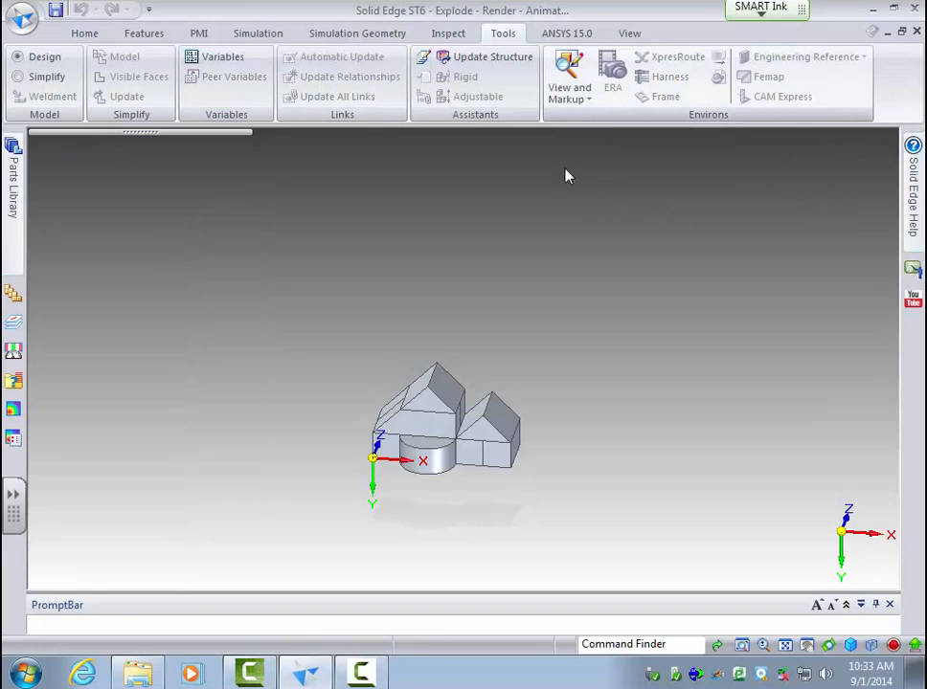
# Manually explode Roof Top.par:1 upward 100 mm from the top face of the stationary Wedge.par:1
pyautogui.scroll(3, 435, 437)
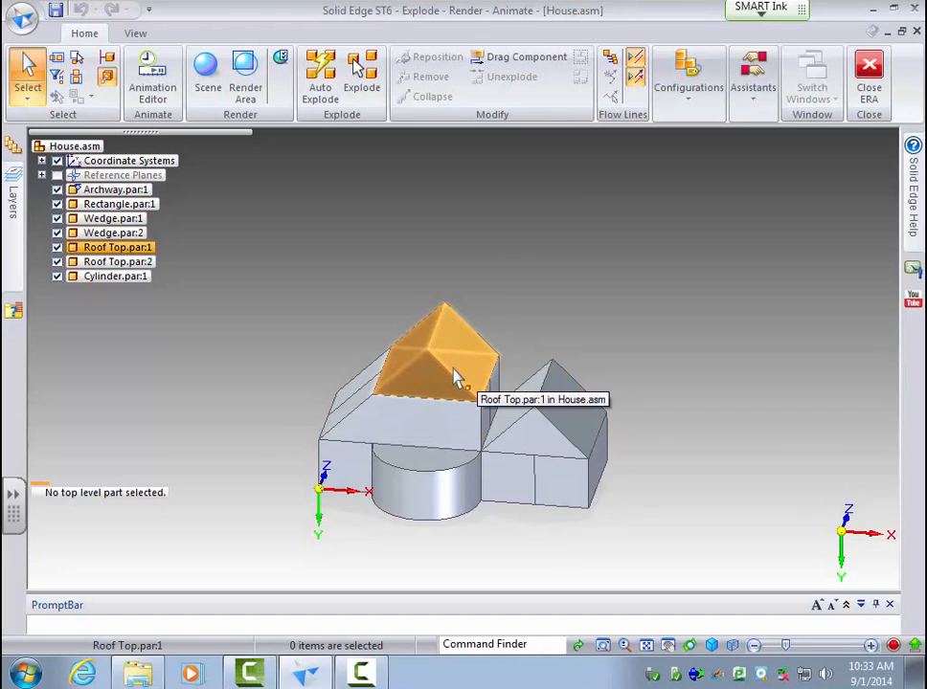
pyautogui.click(467, 373)
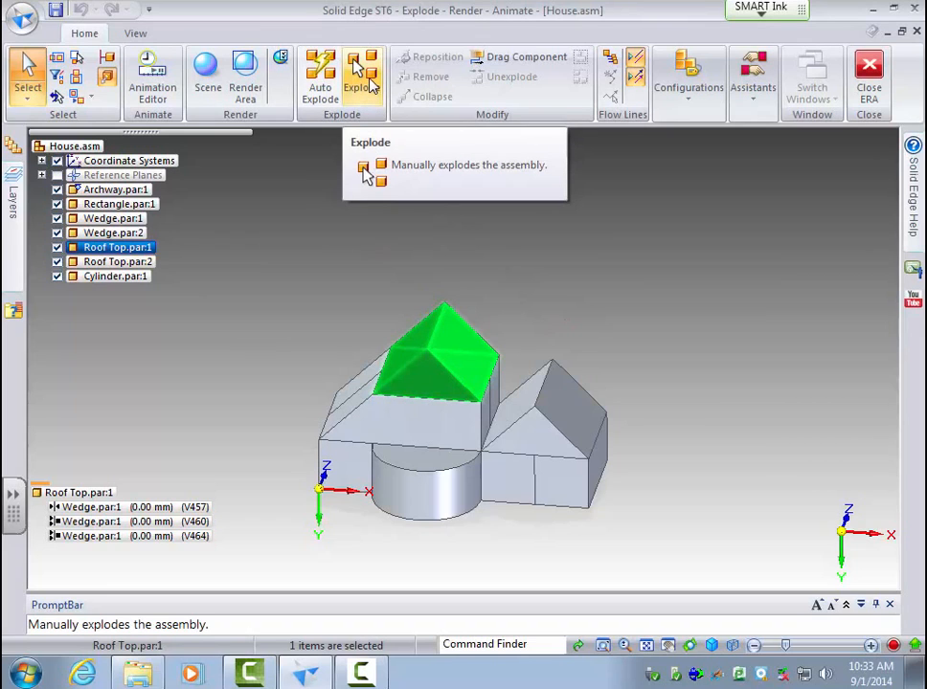
pyautogui.click(370, 85)
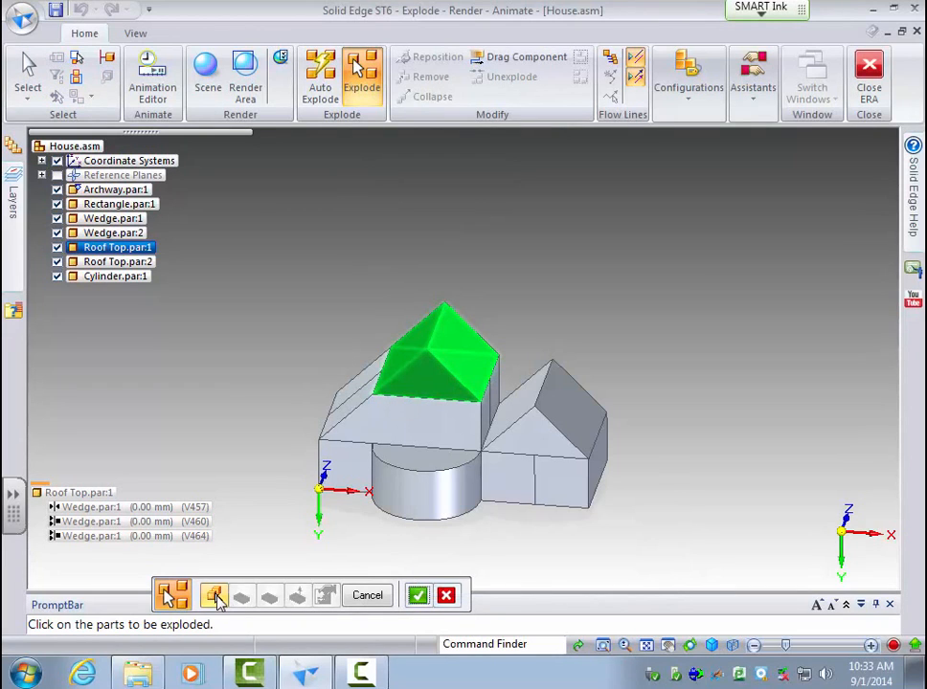
pyautogui.click(418, 596)
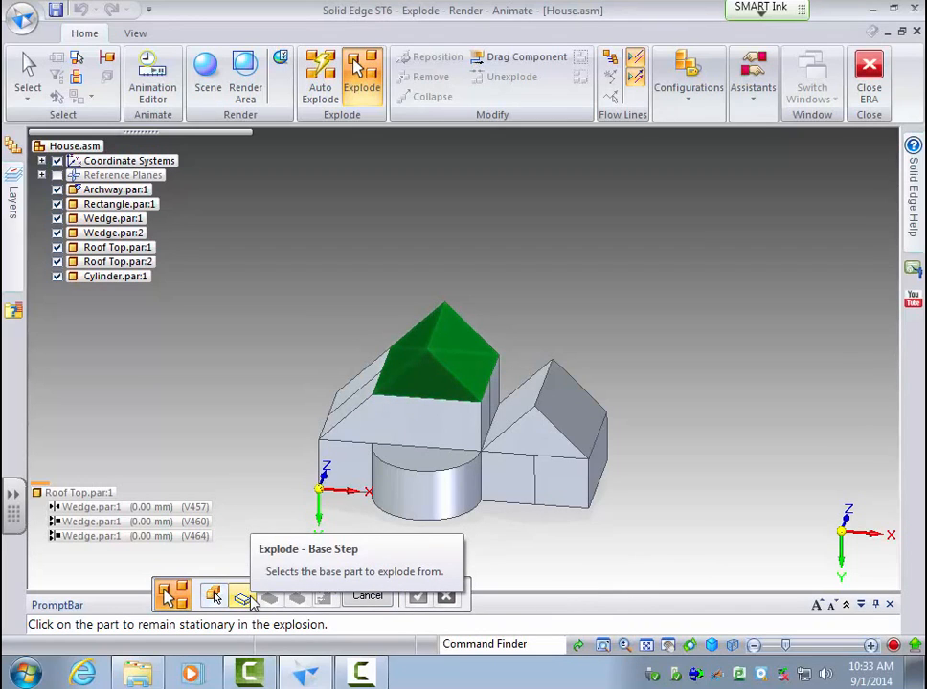
pyautogui.click(408, 428)
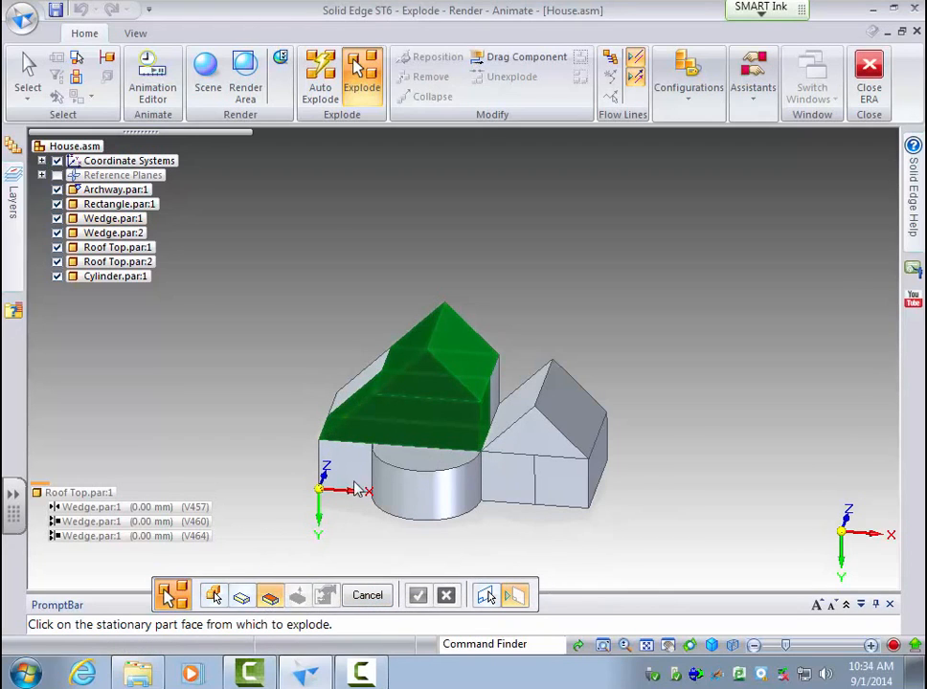
pyautogui.click(406, 398)
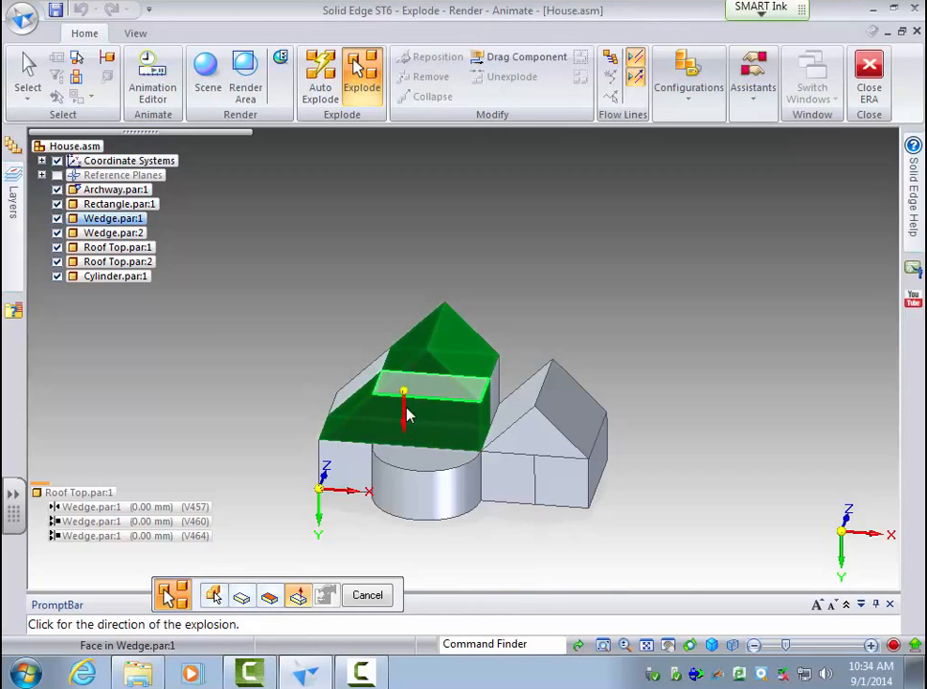
pyautogui.click(407, 377)
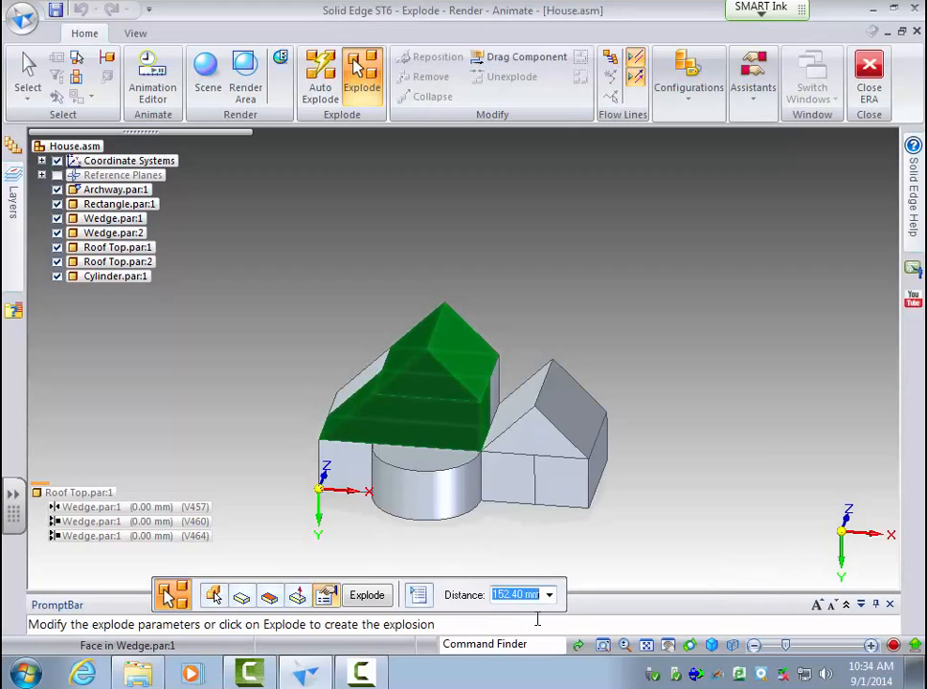
pyautogui.write('100')
pyautogui.press('Return')
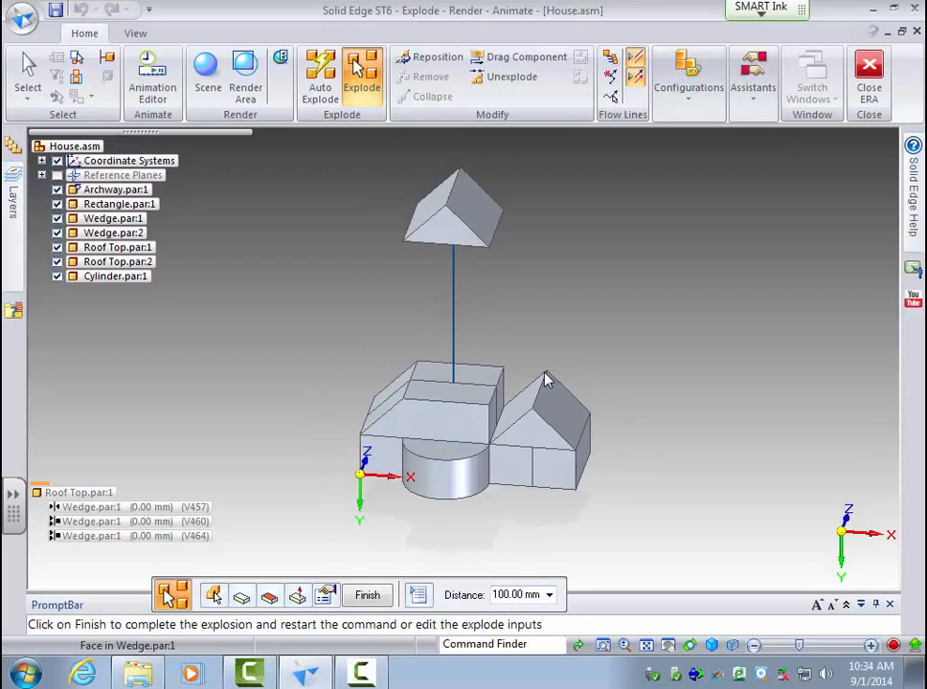
pyautogui.scroll(-2, 546, 374)
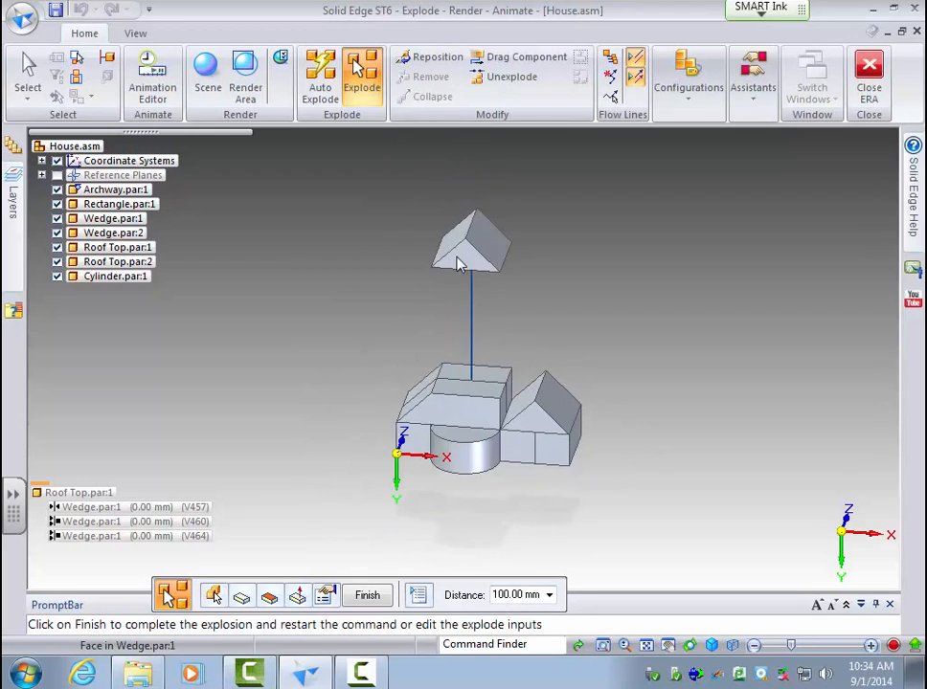
pyautogui.click(40, 77)
# Move the exploded Roof Top.par:1 down toward the wedge with Drag Component, to a distance of about 66 mm
pyautogui.click(117, 247)
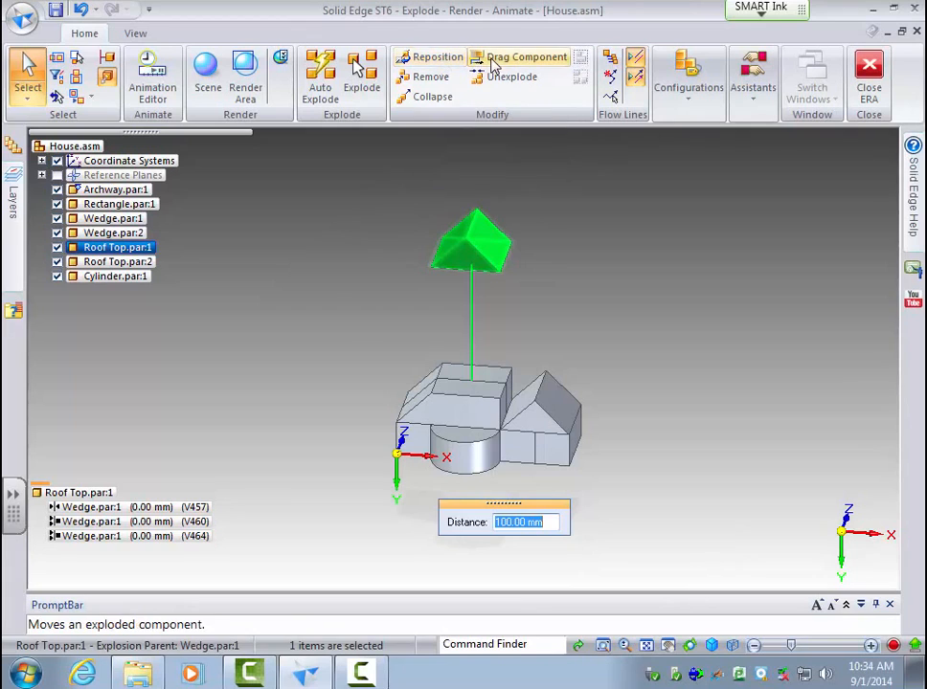
pyautogui.click(525, 58)
pyautogui.moveTo(476, 257); pyautogui.dragTo(472, 281)
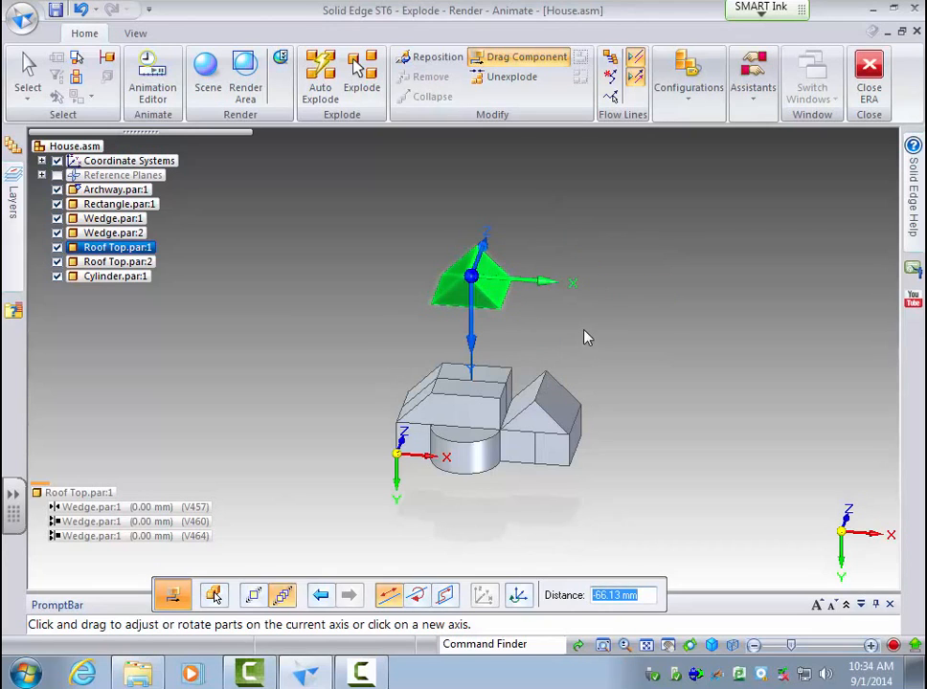
pyautogui.click(27, 72)
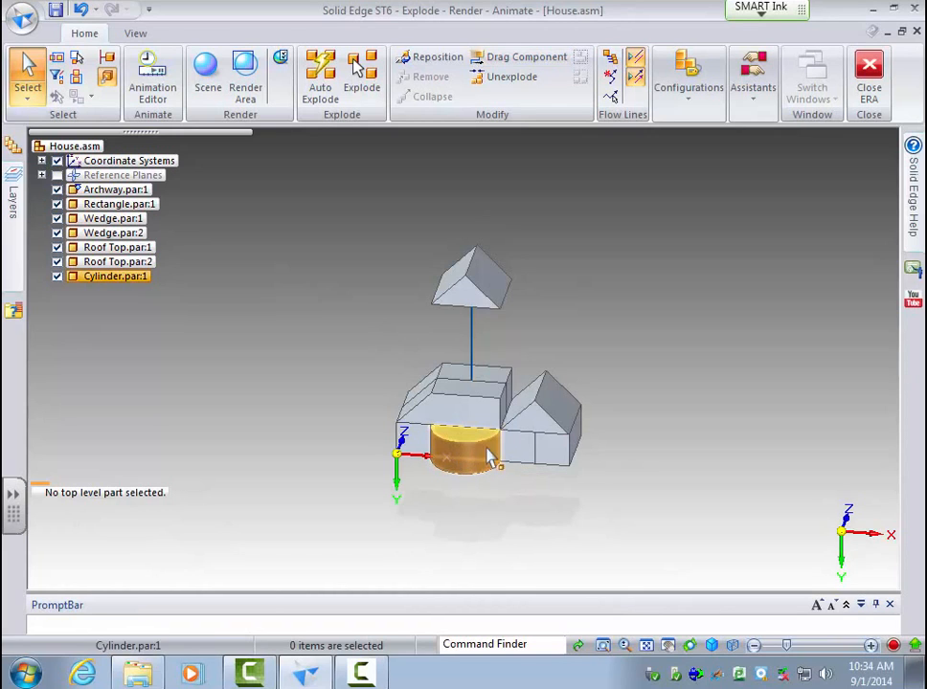
# Render the active view of the house with its roof exploded
pyautogui.scroll(2, 495, 445)
pyautogui.scroll(-2, 495, 445)
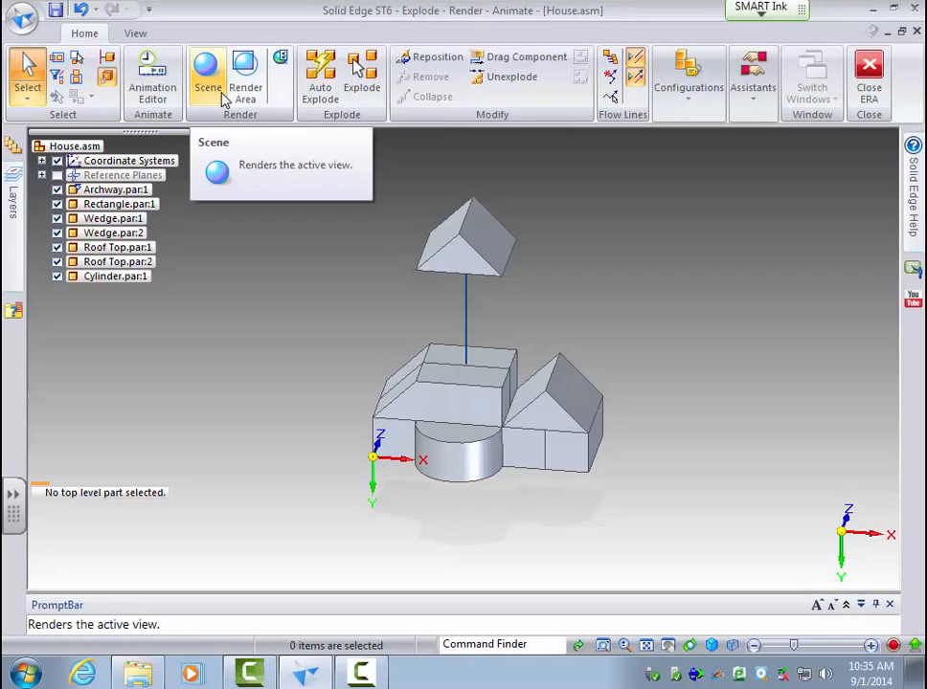
pyautogui.click(18, 27)
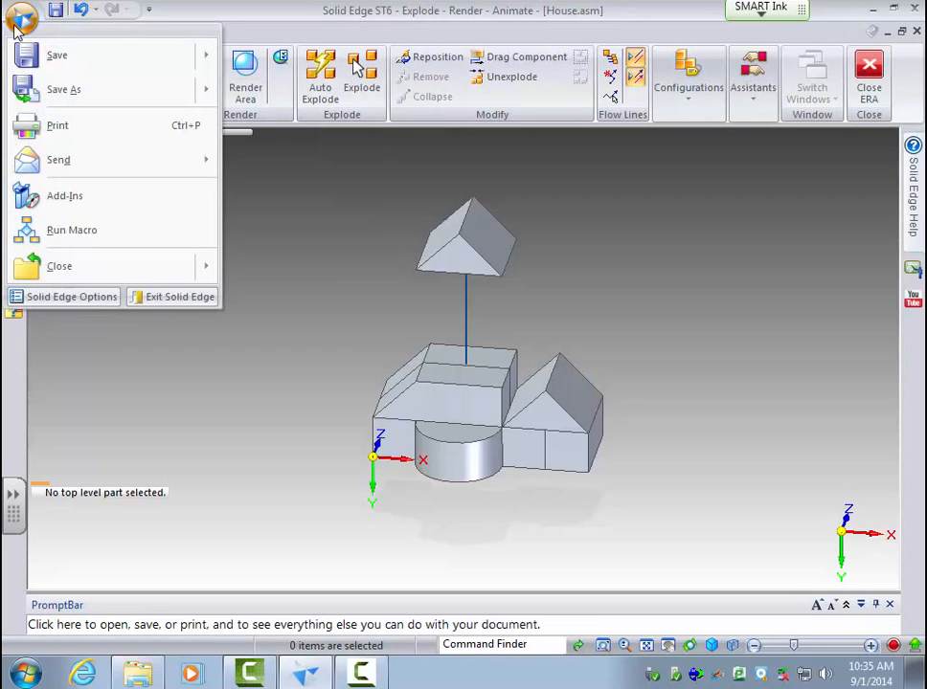
pyautogui.click(27, 24)
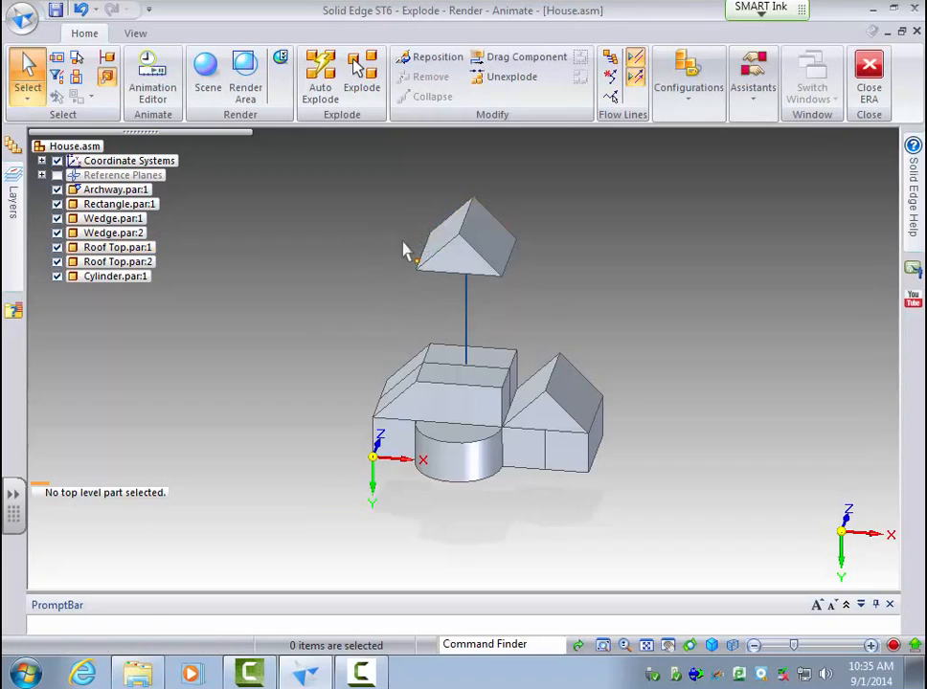
pyautogui.click(218, 89)
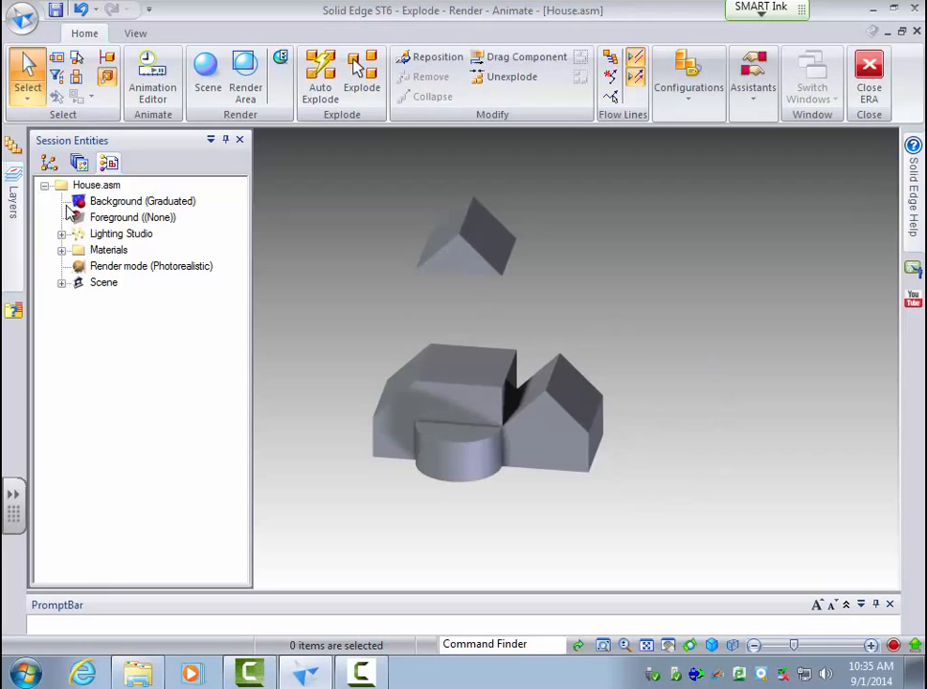
# Examine the Lighting Studio, Materials and Scene entries of House.asm in the session entities
pyautogui.click(61, 234)
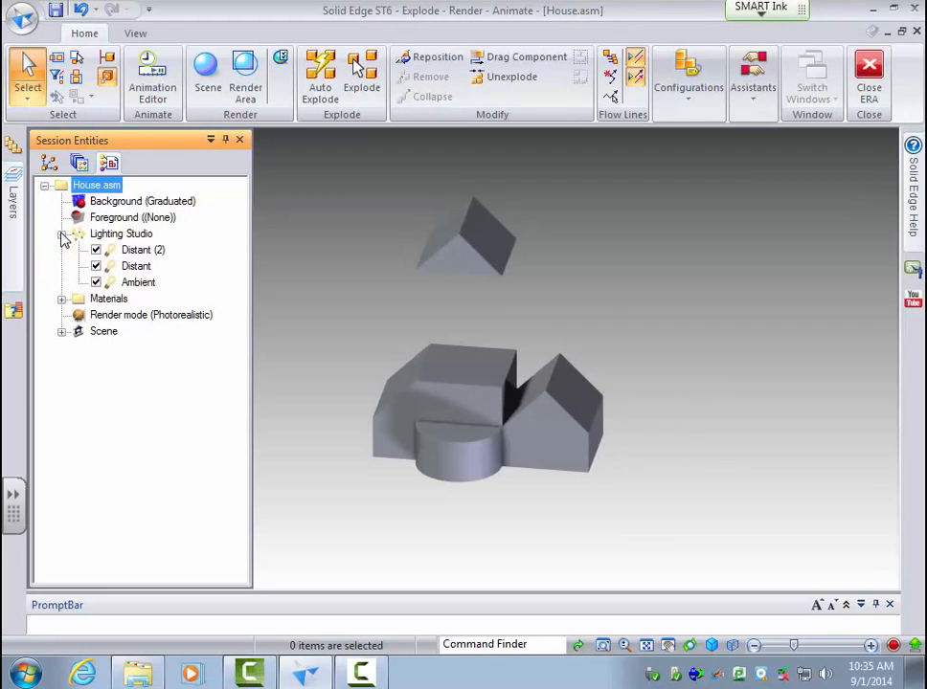
pyautogui.click(61, 300)
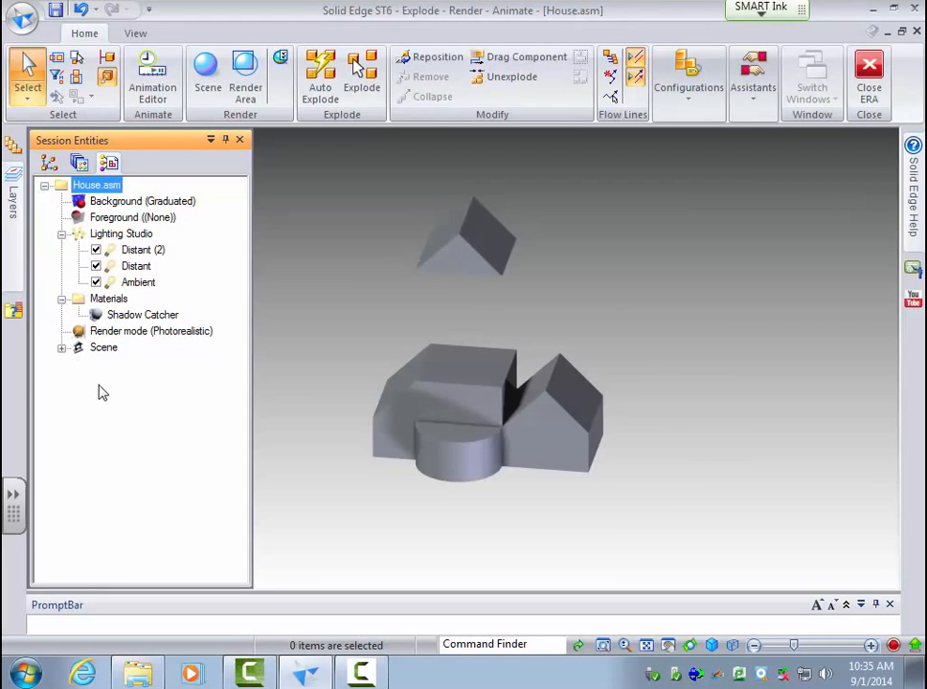
pyautogui.click(62, 348)
pyautogui.click(61, 348)
pyautogui.click(61, 298)
pyautogui.click(62, 234)
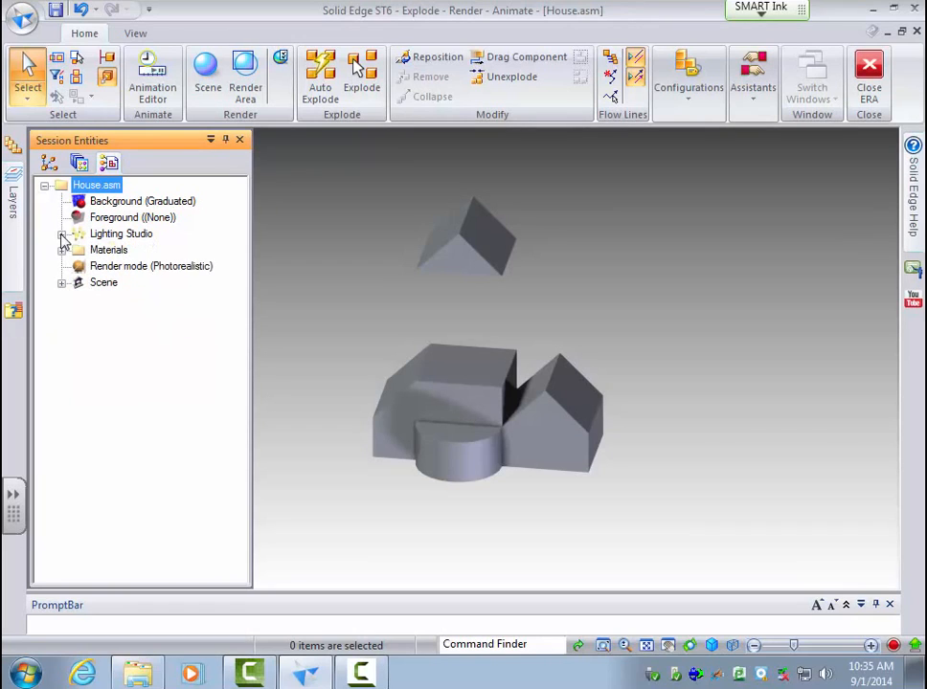
pyautogui.click(45, 185)
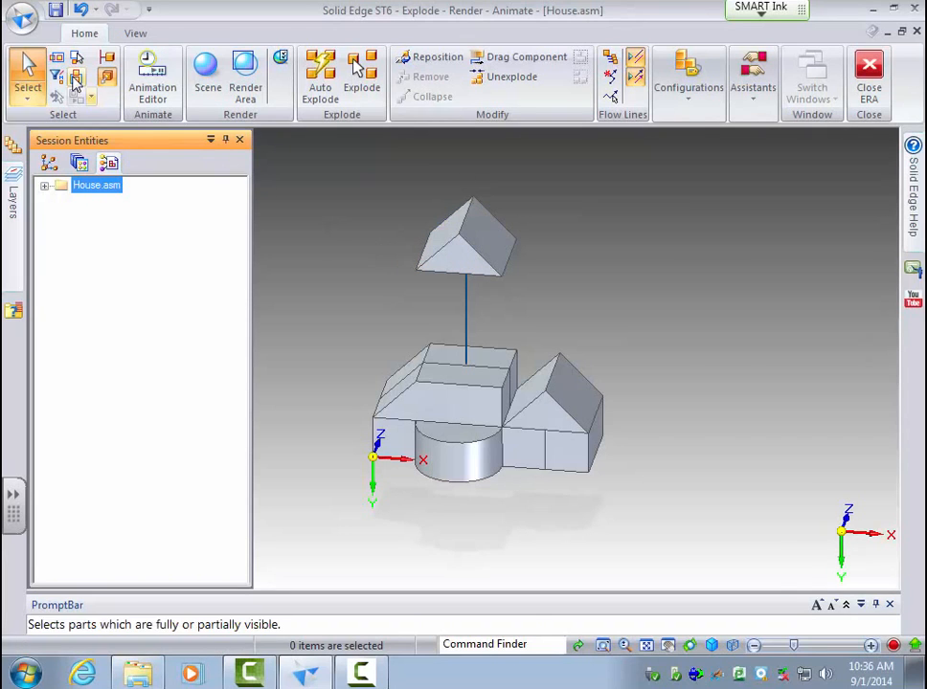
pyautogui.click(21, 17)
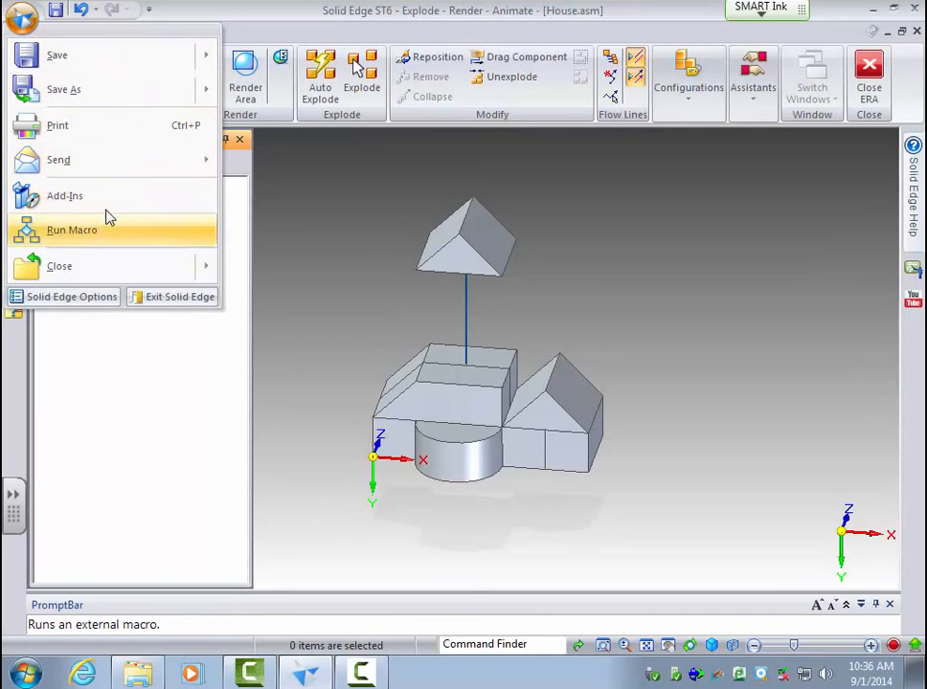
pyautogui.click(22, 28)
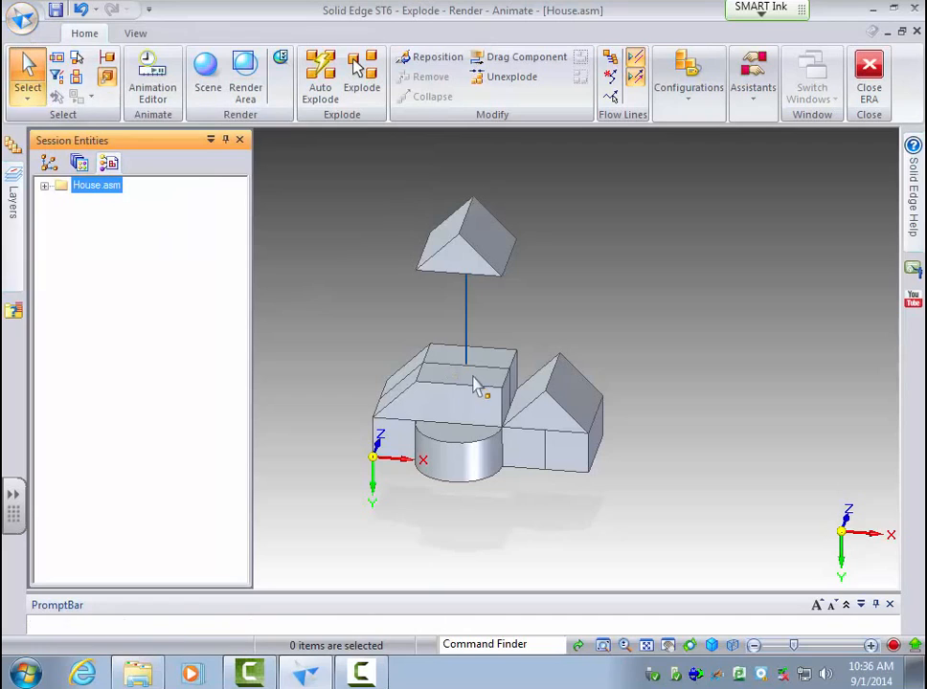